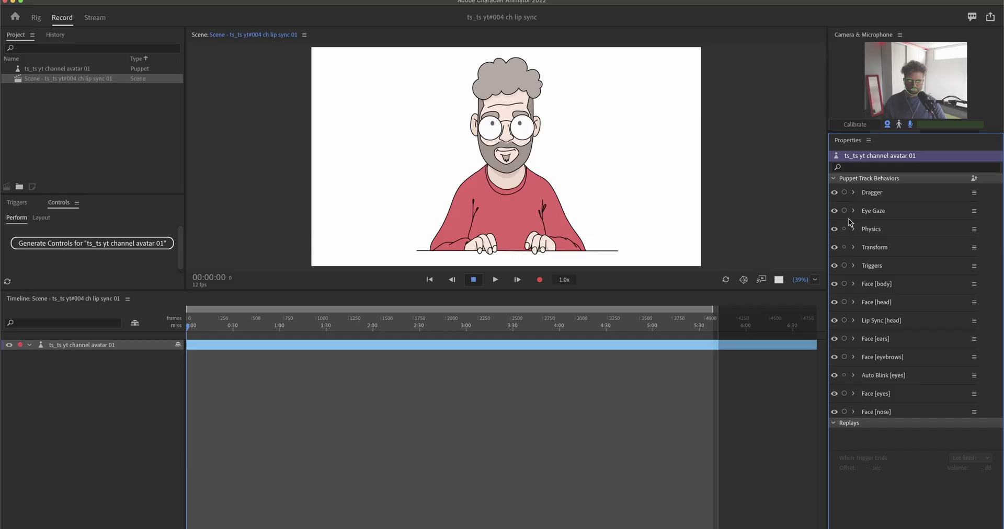
- Arm Face head and eyebrow tracking, then record three consecutive takes of the avatar
{"action": "left_click", "coordinate": [844, 302]}
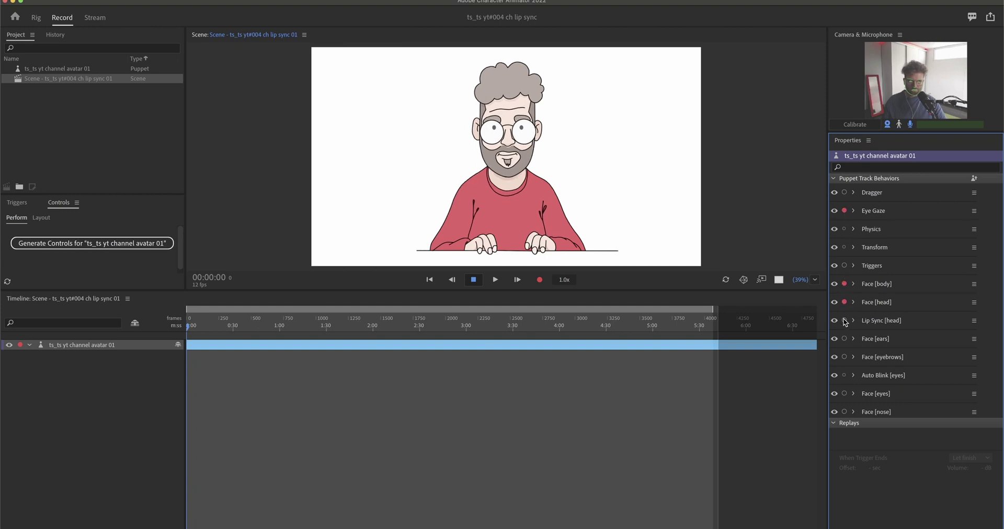
{"action": "left_click", "coordinate": [844, 357]}
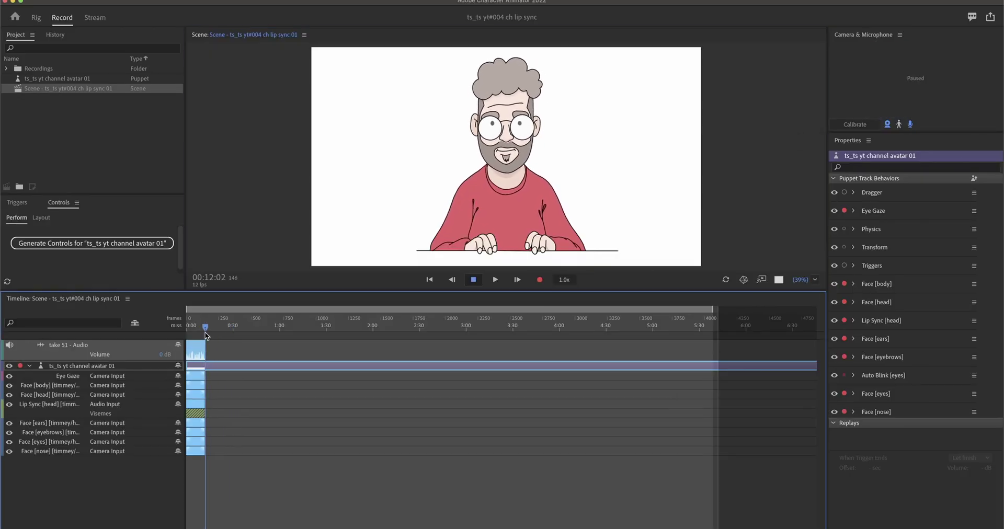
{"action": "left_click", "coordinate": [541, 281]}
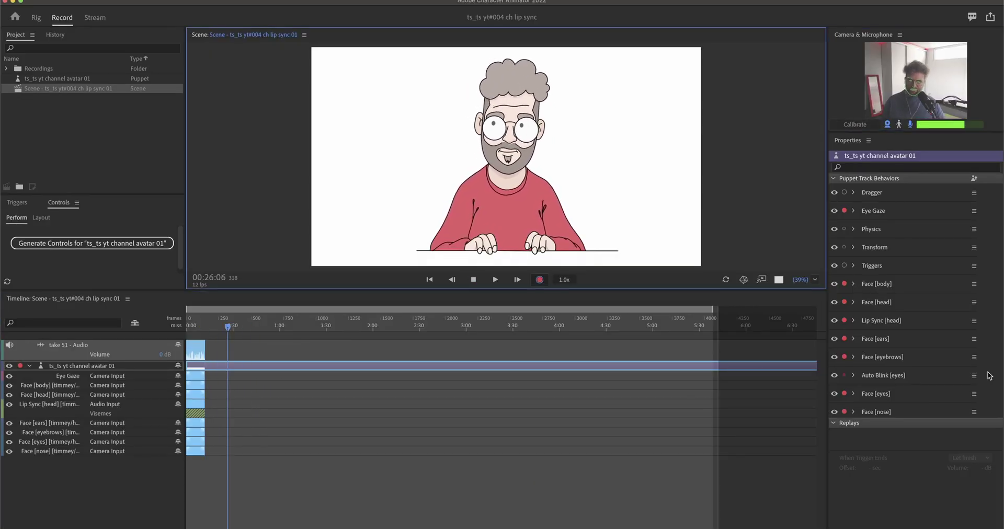
{"action": "key", "text": "super+r"}
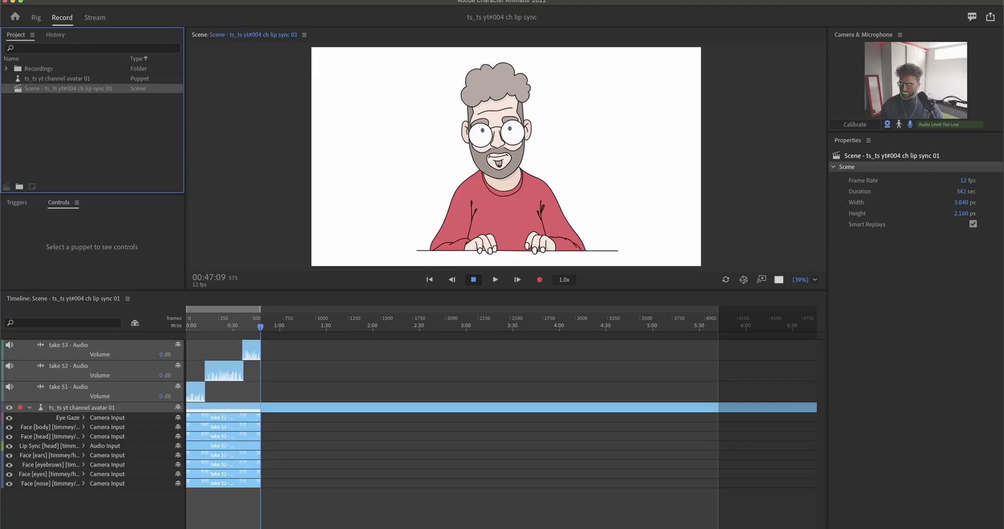
- Export the scene as a YouTube 720p H.264 MP4 at 420 px width and start encoding
{"action": "left_click", "coordinate": [79, 2]}
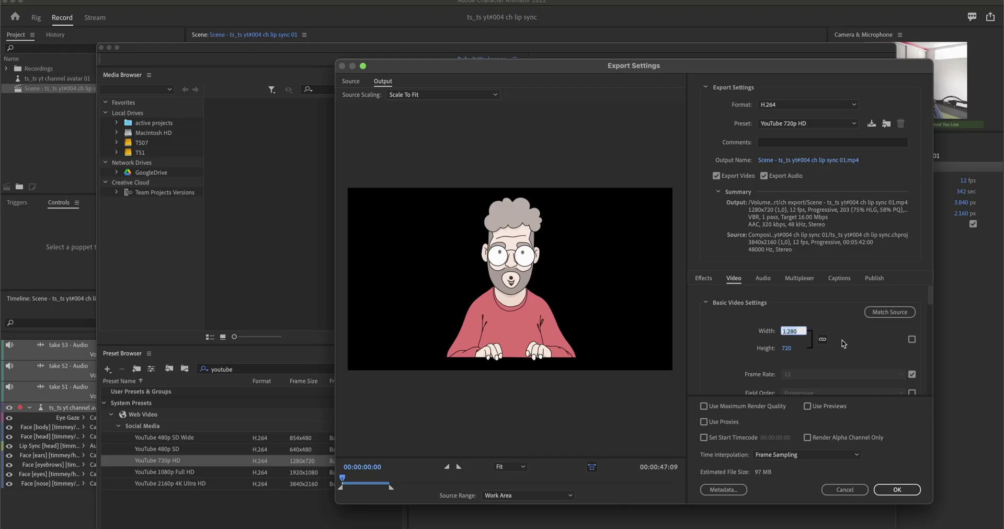
{"action": "key", "text": "Tab"}
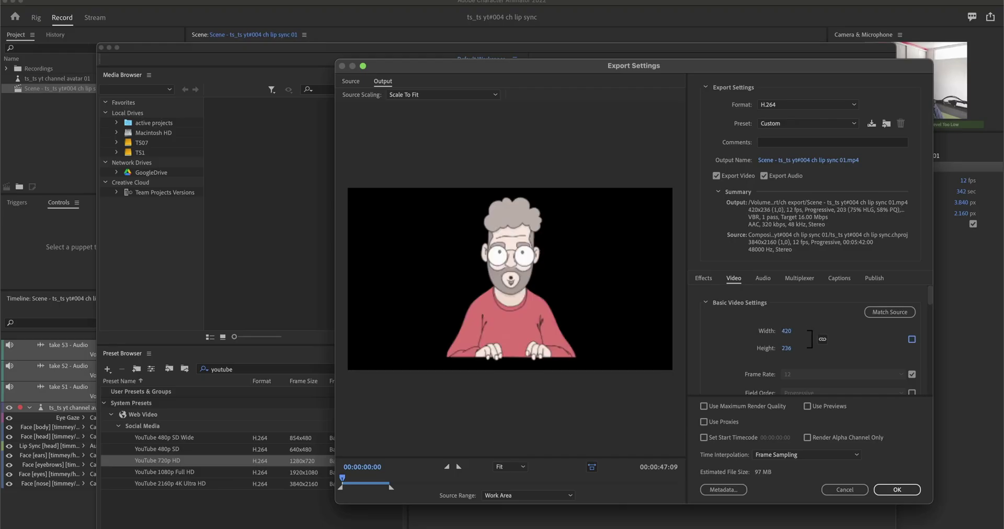
{"action": "left_click", "coordinate": [898, 490]}
{"action": "left_click", "coordinate": [884, 91]}
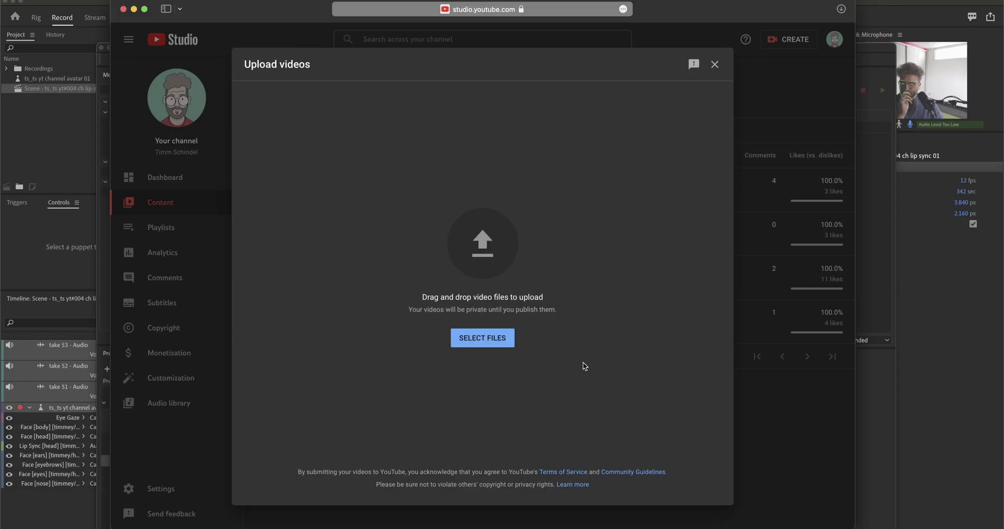
- Upload the exported lip sync MP4 and auto-sync its English subtitle track
{"action": "left_click", "coordinate": [521, 92]}
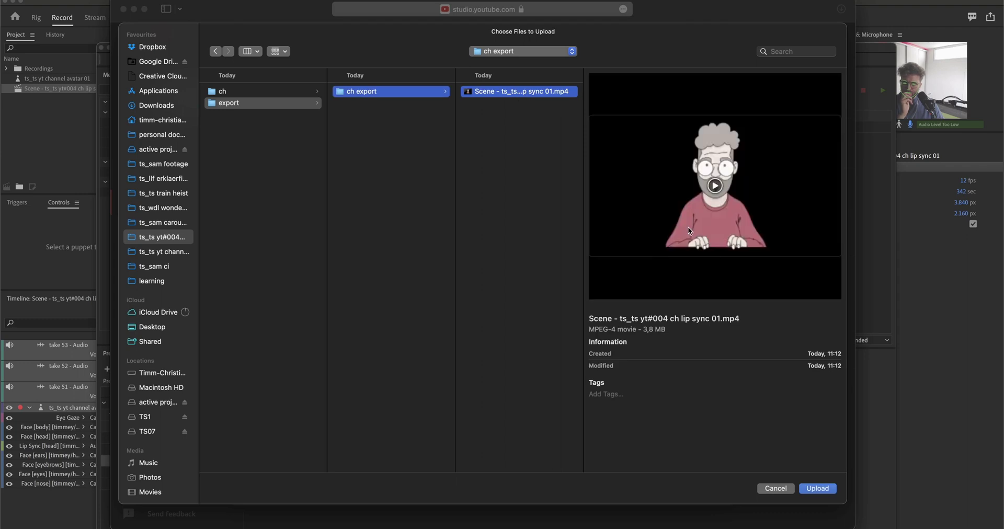
{"action": "left_click", "coordinate": [822, 489]}
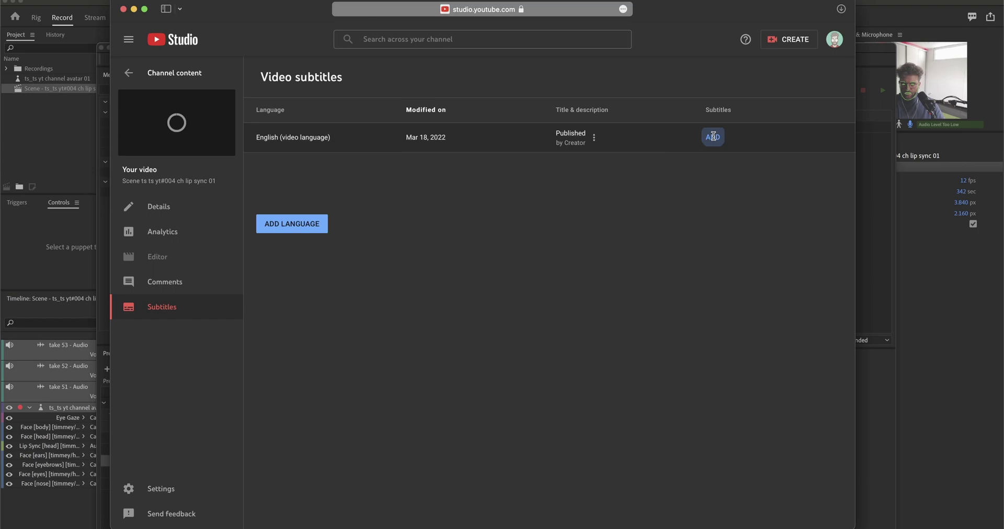
{"action": "left_click", "coordinate": [713, 136]}
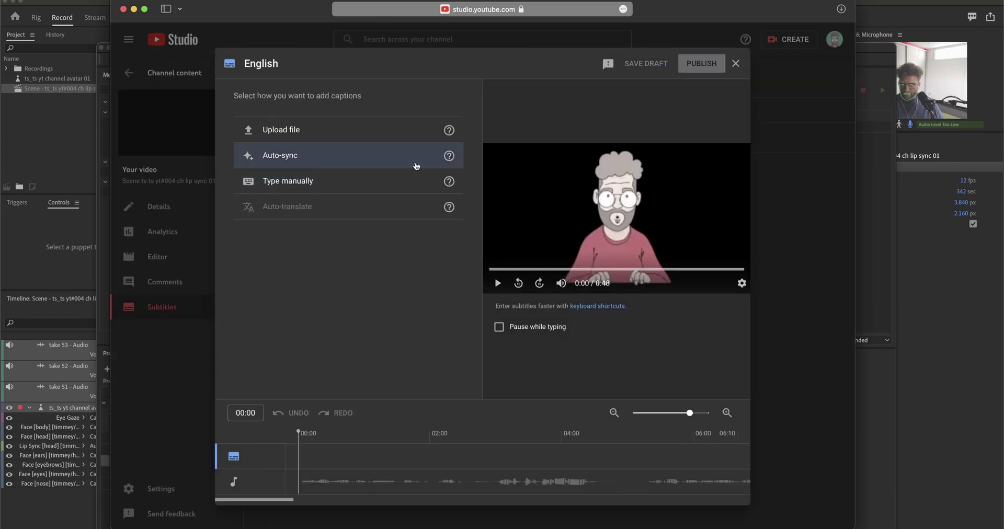
{"action": "left_click", "coordinate": [392, 162]}
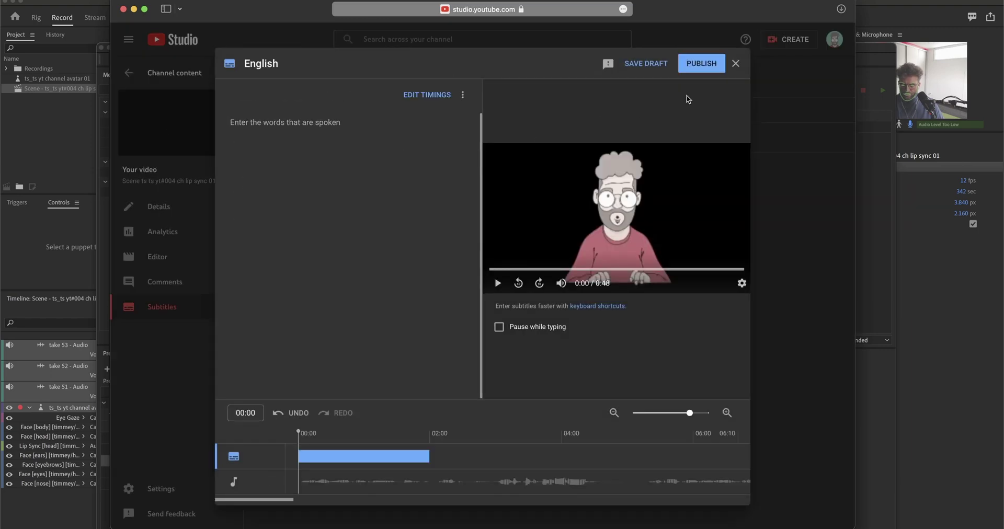
{"action": "left_click", "coordinate": [696, 68]}
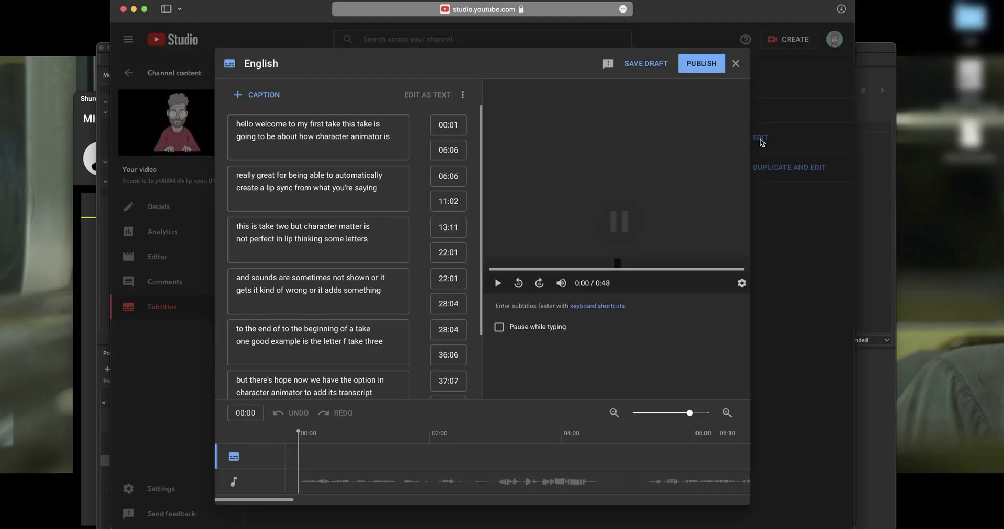
- Switch the captions to Edit as Text and break the transcript into paragraphs per take
{"action": "left_click", "coordinate": [413, 96]}
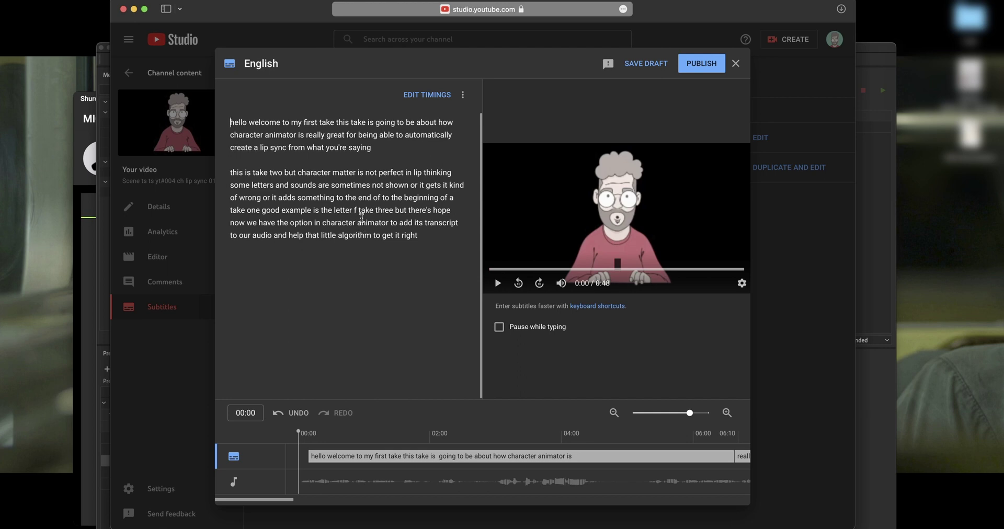
{"action": "key", "text": "Return"}
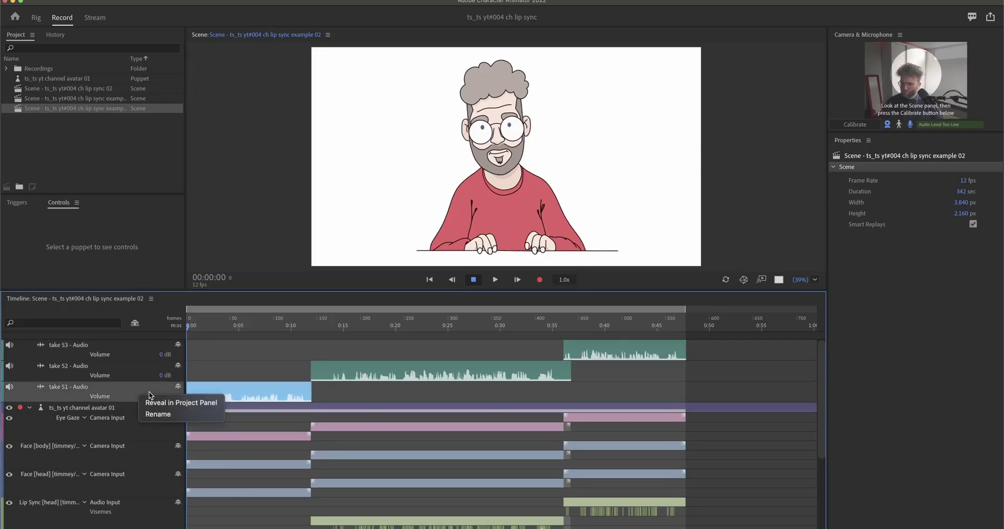
- Paste the first YouTube transcript paragraph into the first take audio's Transcript box
{"action": "left_click", "coordinate": [175, 404]}
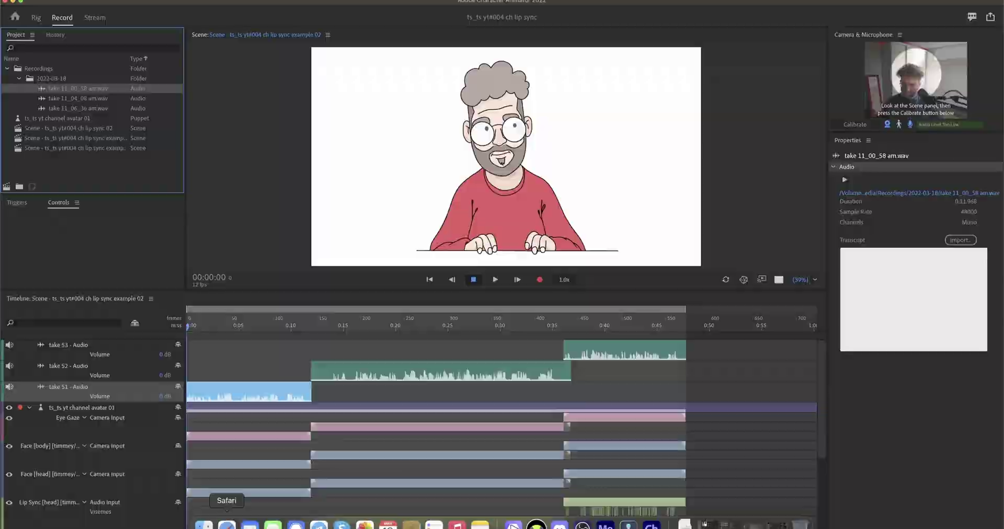
{"action": "left_click", "coordinate": [226, 525]}
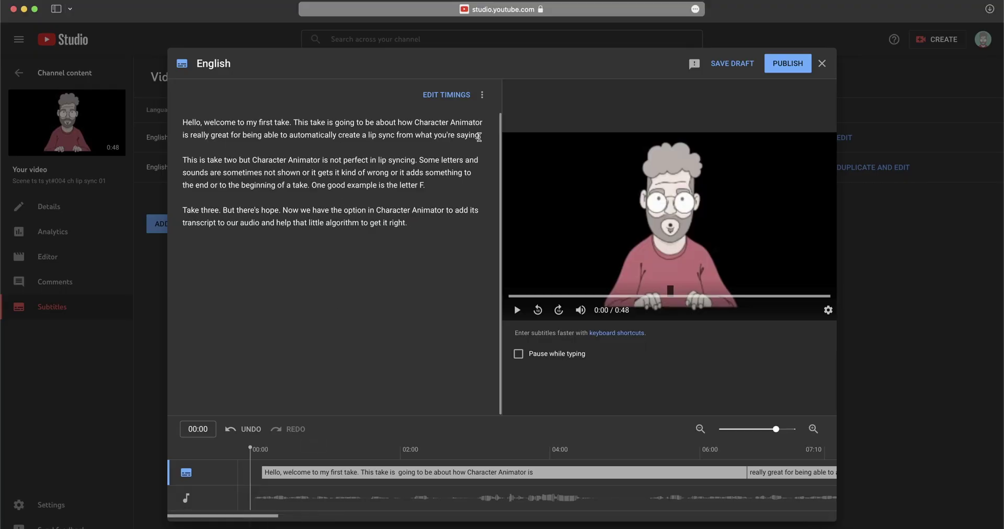
{"action": "triple_click", "coordinate": [310, 124]}
{"action": "key", "text": "super+c"}
{"action": "key", "text": "super+Tab"}
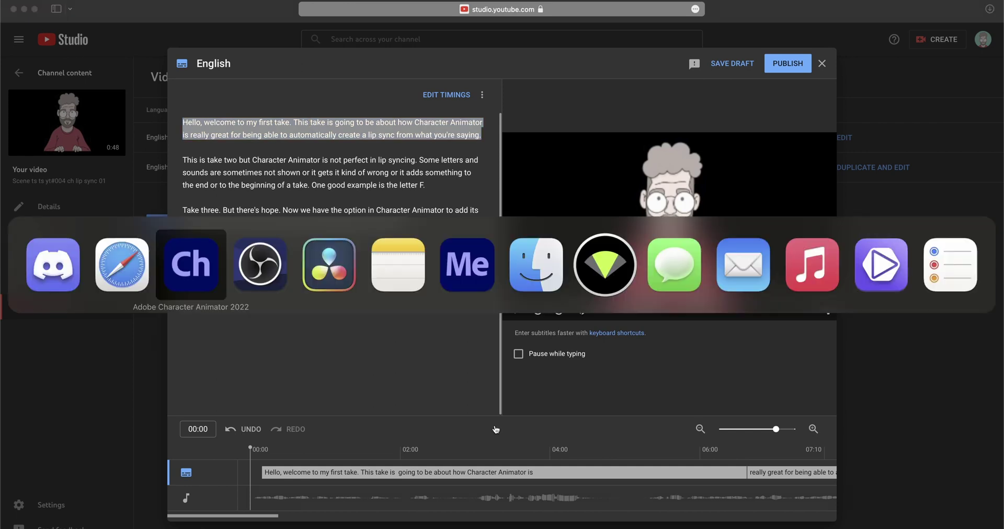
{"action": "left_click", "coordinate": [877, 270]}
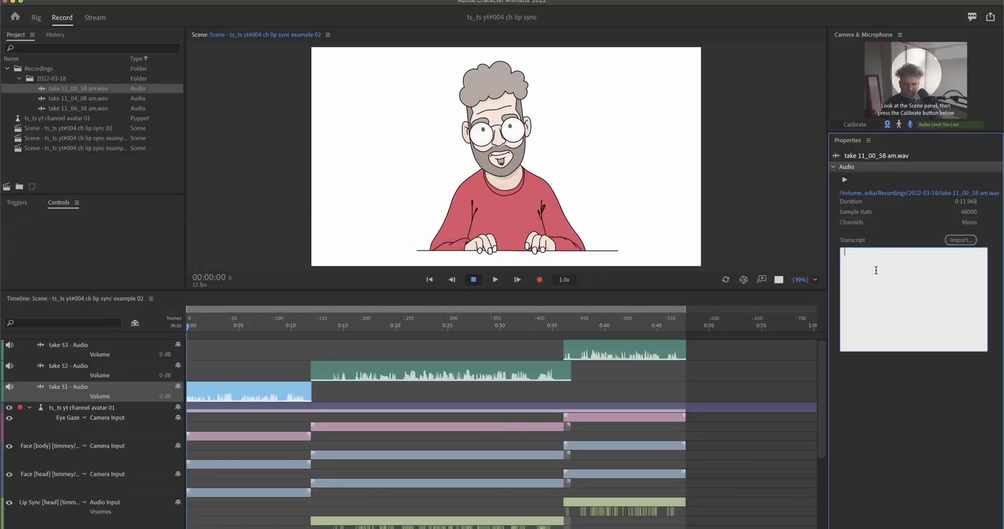
{"action": "key", "text": "super+v"}
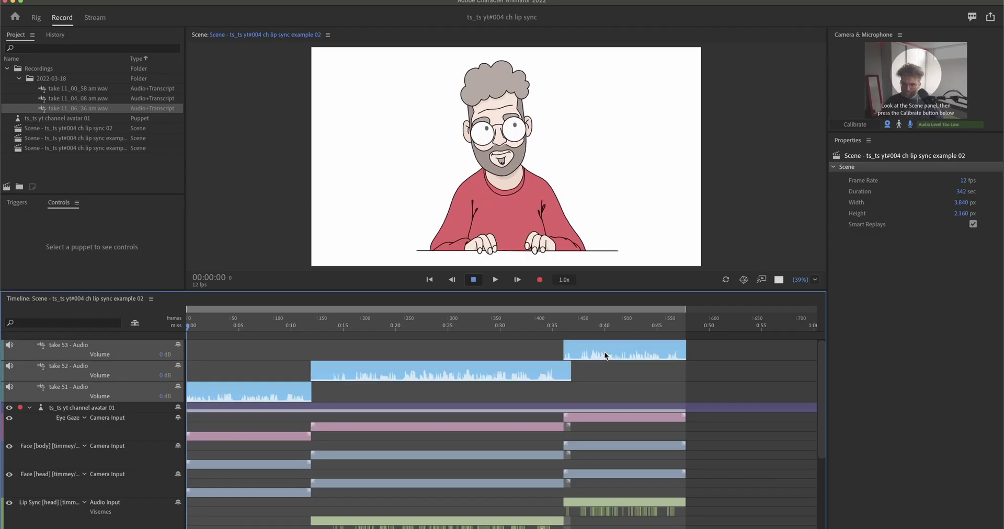
- Run Timeline > Compute Lip Sync Take from Audio and Transcript on the three takes
{"action": "left_click", "coordinate": [126, 1]}
{"action": "mouse_move", "coordinate": [155, 2]}
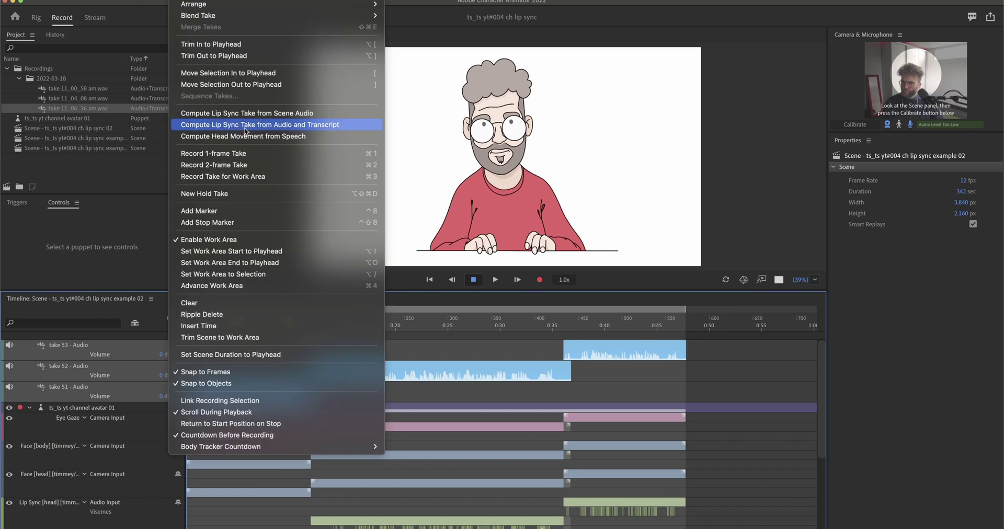
{"action": "left_click", "coordinate": [244, 130]}
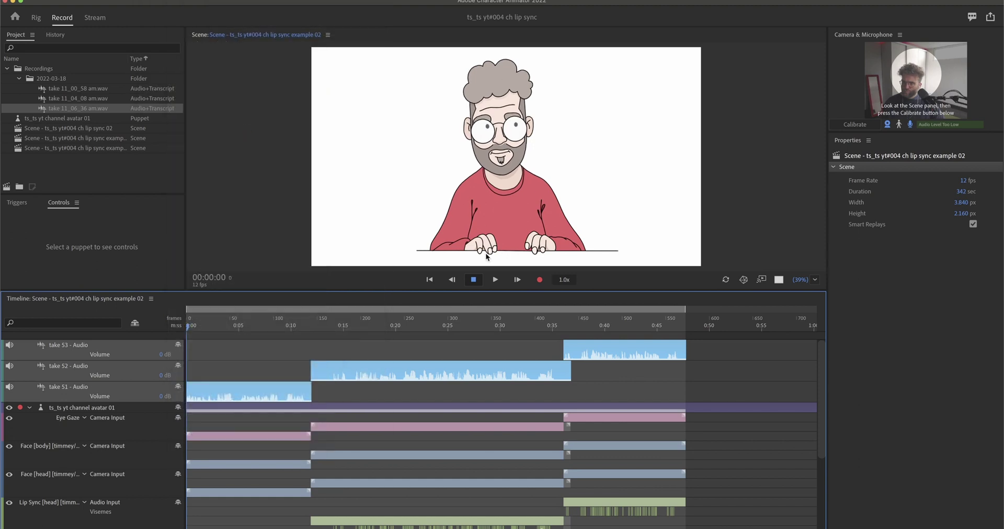